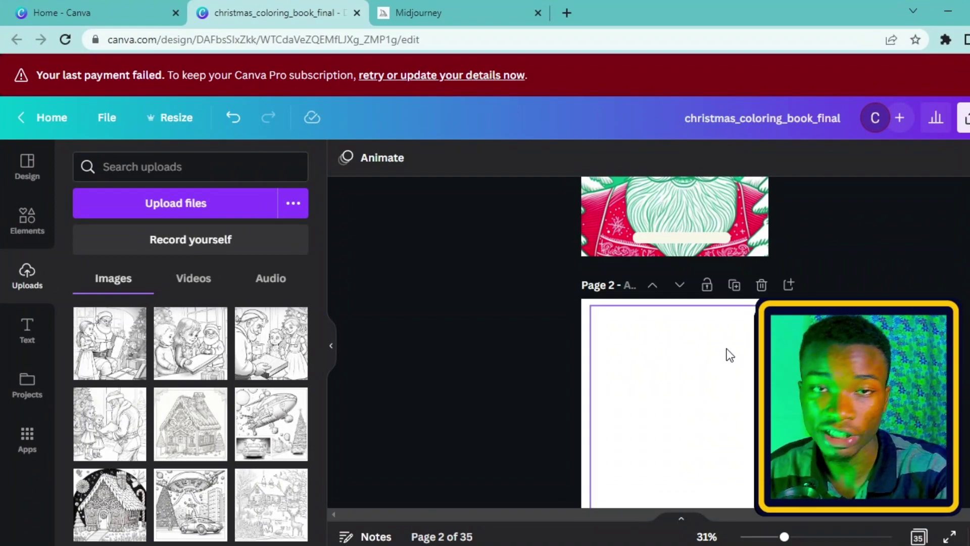
Browse the coloring book pages, then switch to the page thumbnail grid view.
{"action": "scroll", "coordinate": [703, 318], "scroll_direction": "down", "scroll_amount": 15}
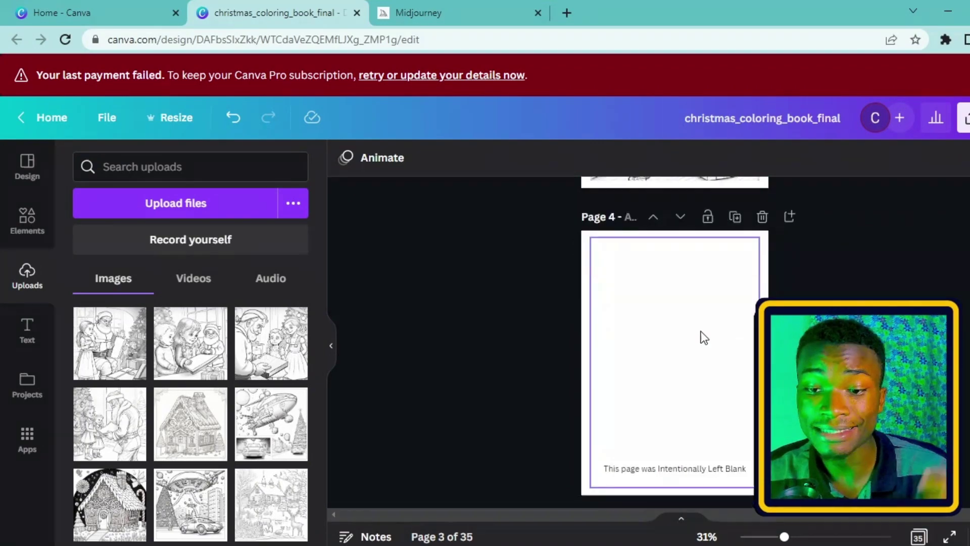
{"action": "scroll", "coordinate": [701, 332], "scroll_direction": "down", "scroll_amount": 5}
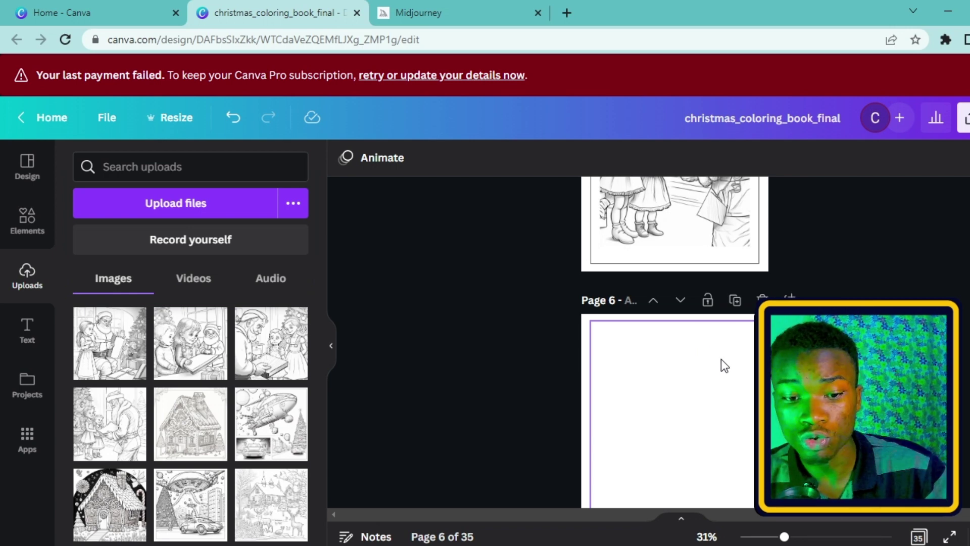
{"action": "scroll", "coordinate": [709, 368], "scroll_direction": "up", "scroll_amount": 8}
{"action": "scroll", "coordinate": [709, 366], "scroll_direction": "up", "scroll_amount": 1}
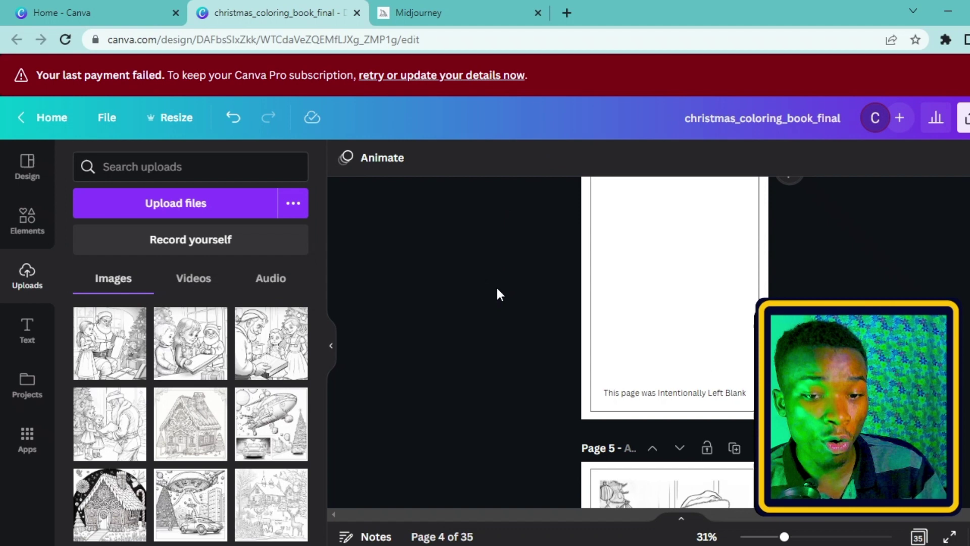
{"action": "left_click", "coordinate": [226, 203]}
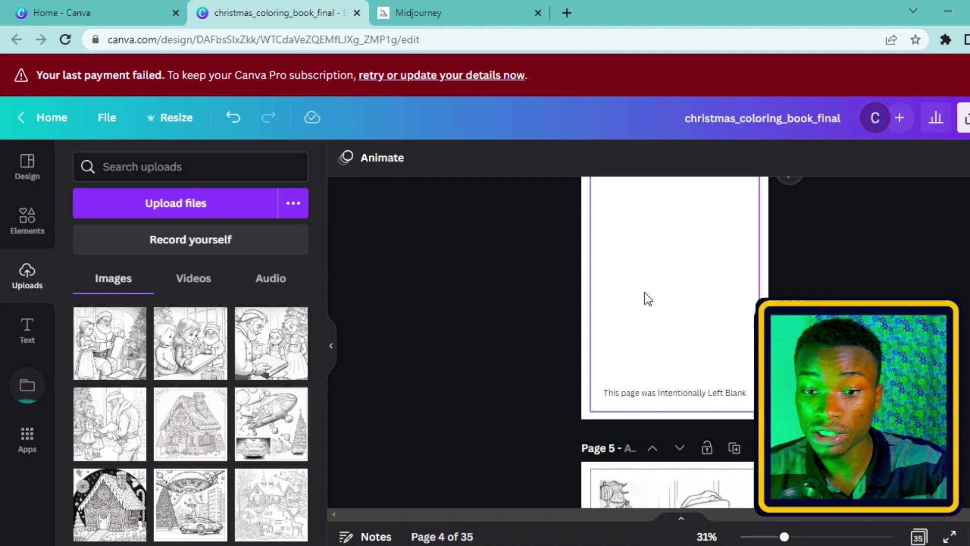
{"action": "scroll", "coordinate": [644, 297], "scroll_direction": "up", "scroll_amount": 12}
{"action": "scroll", "coordinate": [664, 286], "scroll_direction": "down", "scroll_amount": 6}
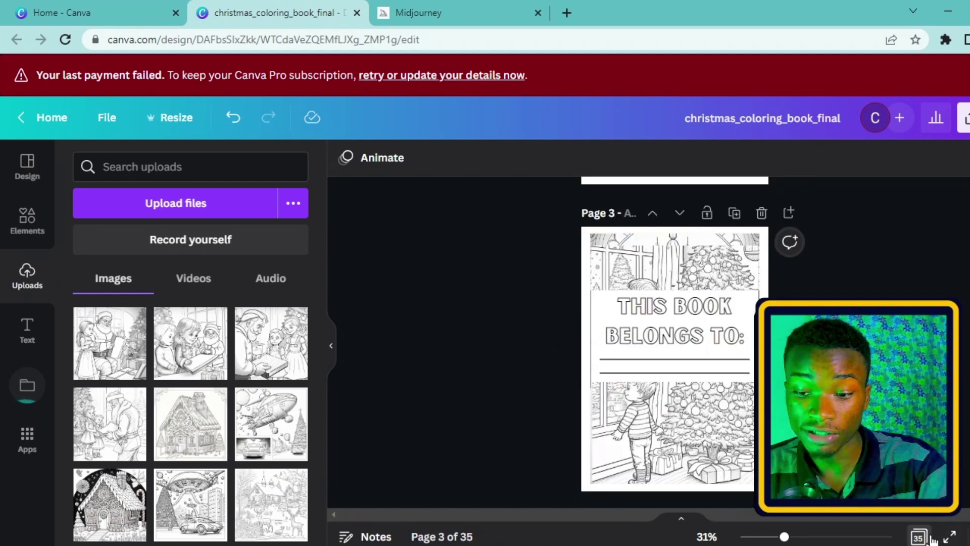
{"action": "left_click", "coordinate": [930, 537]}
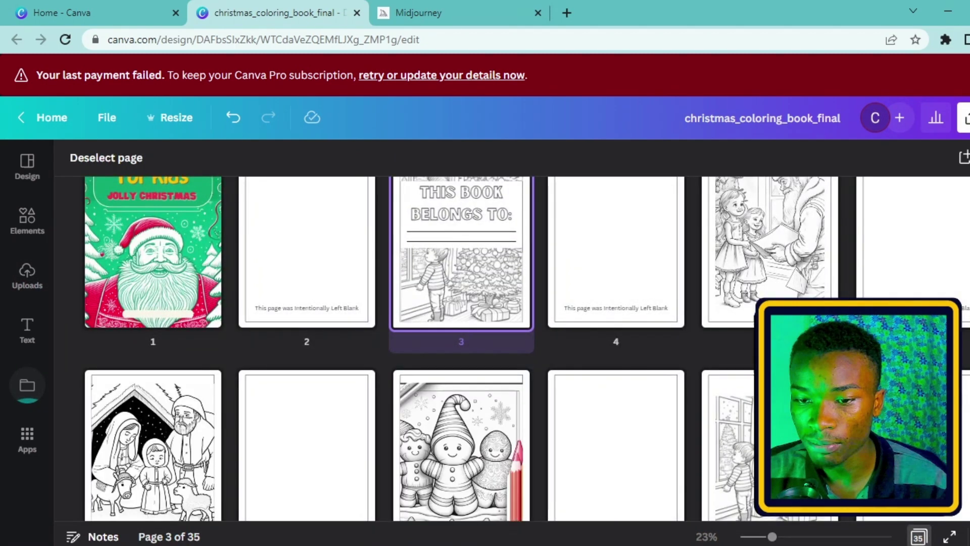
Open the Share menu and expand All options to list every publishing destination.
{"action": "left_click", "coordinate": [964, 117]}
{"action": "scroll", "coordinate": [844, 253], "scroll_direction": "down", "scroll_amount": 1}
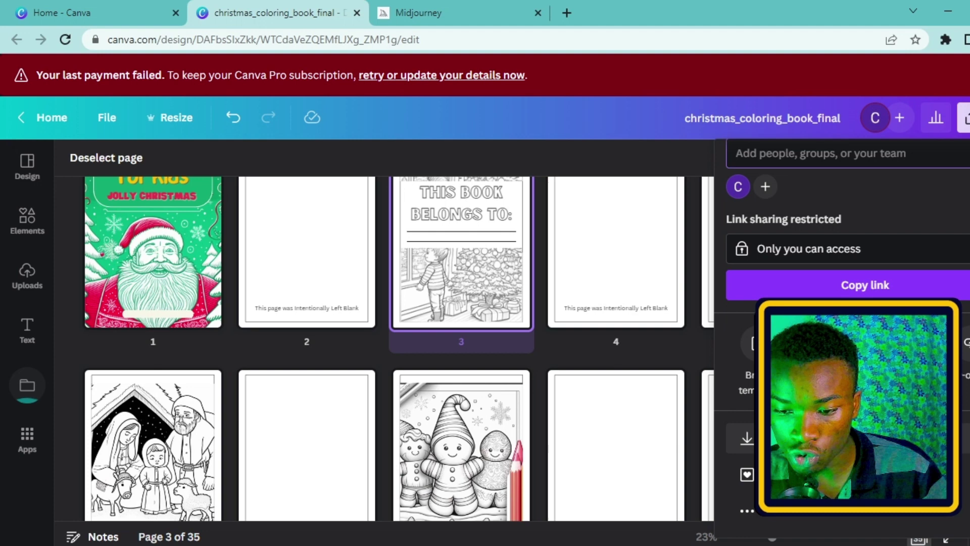
{"action": "left_click", "coordinate": [768, 513]}
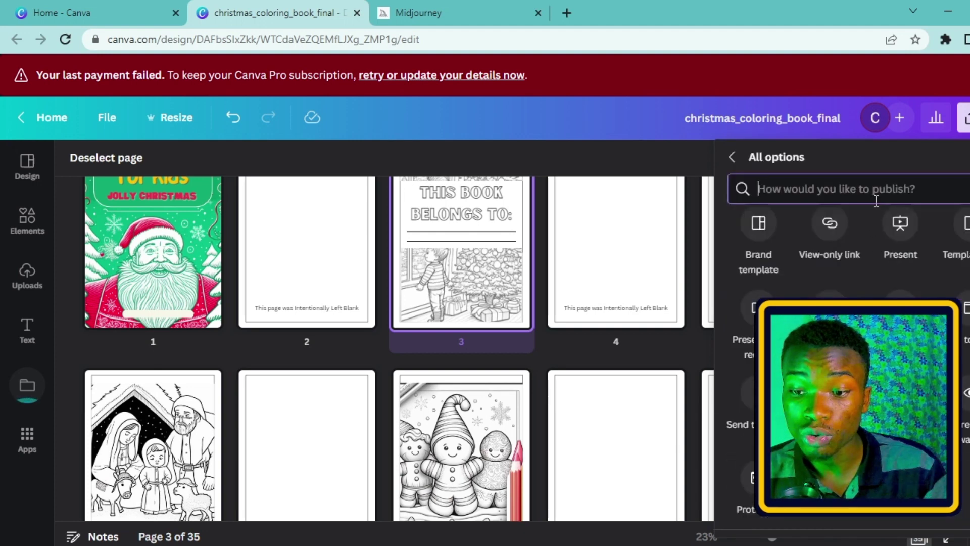
{"action": "scroll", "coordinate": [859, 243], "scroll_direction": "down", "scroll_amount": 10}
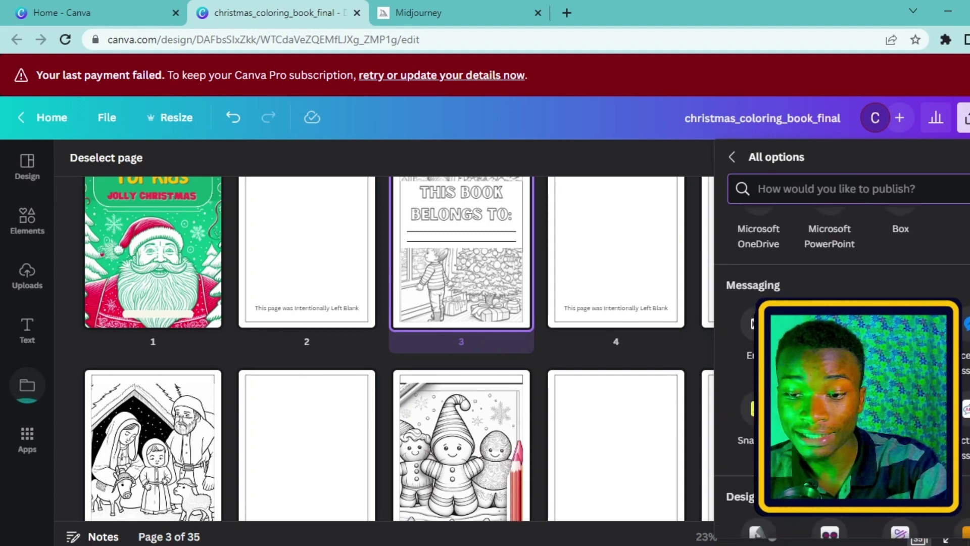
{"action": "scroll", "coordinate": [878, 284], "scroll_direction": "down", "scroll_amount": 10}
{"action": "scroll", "coordinate": [877, 284], "scroll_direction": "up", "scroll_amount": 6}
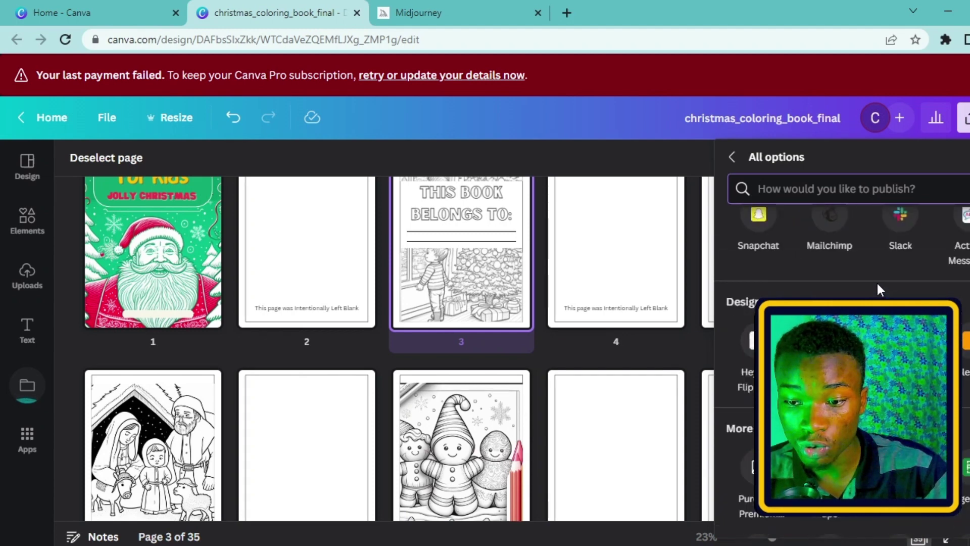
{"action": "scroll", "coordinate": [879, 288], "scroll_direction": "up", "scroll_amount": 5}
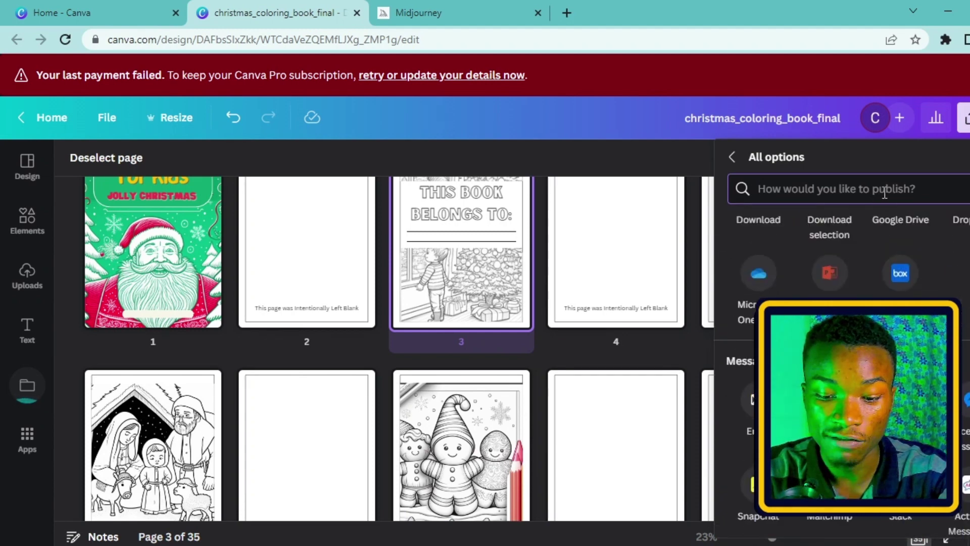
Search publishing options for 'flip', open Heyzine Flipbooks, and look through its page list.
{"action": "left_click", "coordinate": [884, 190]}
{"action": "type", "text": "flip"}
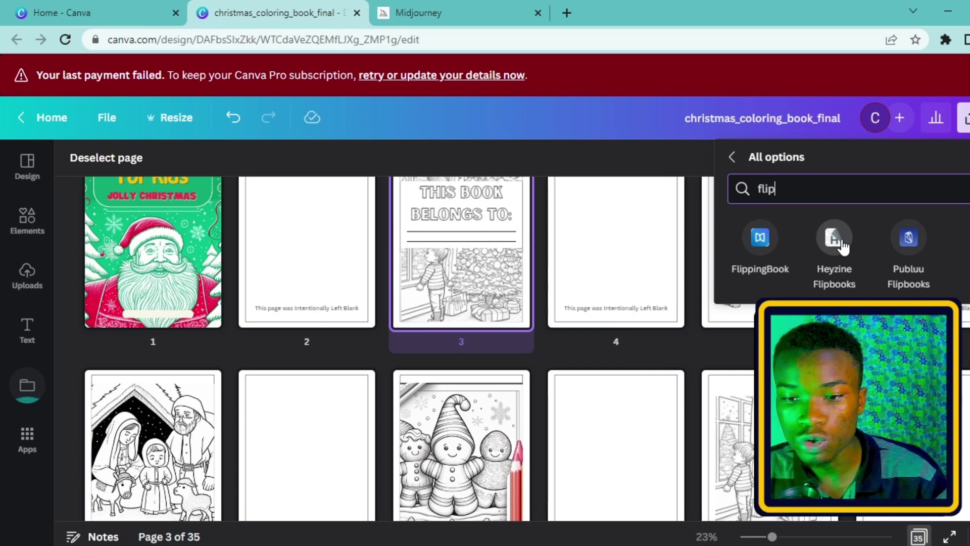
{"action": "left_click", "coordinate": [834, 237]}
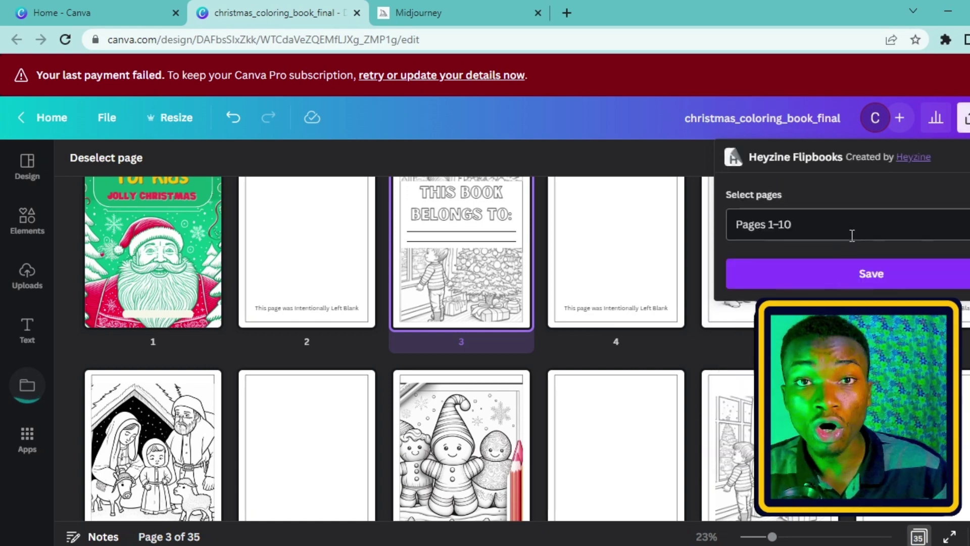
{"action": "left_click", "coordinate": [895, 227]}
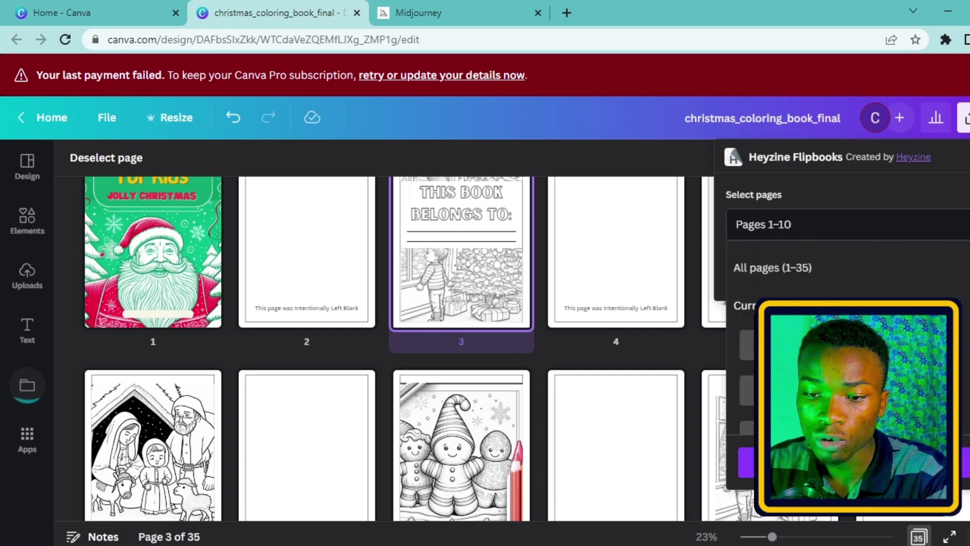
{"action": "scroll", "coordinate": [965, 401], "scroll_direction": "down", "scroll_amount": 3}
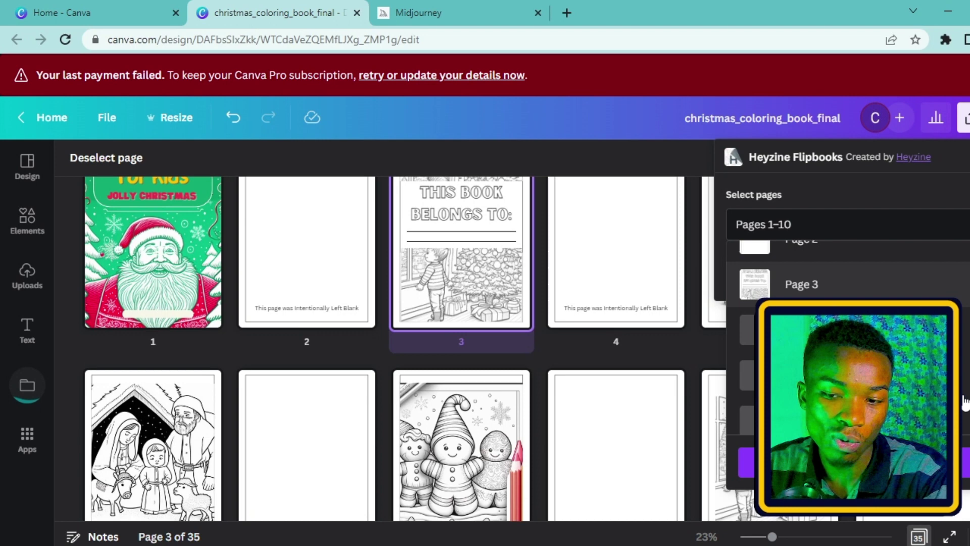
{"action": "scroll", "coordinate": [965, 401], "scroll_direction": "down", "scroll_amount": 10}
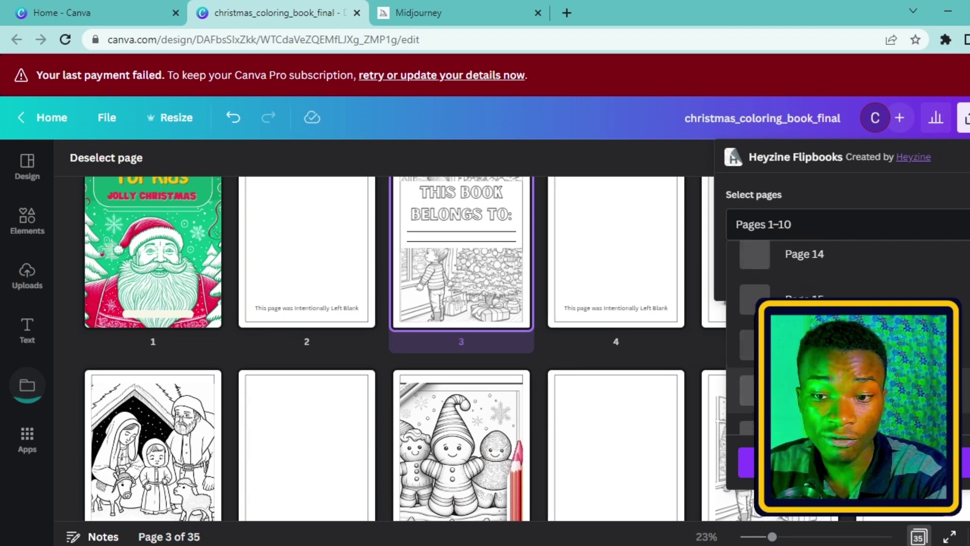
{"action": "key", "text": "Escape"}
{"action": "key", "text": "Escape"}
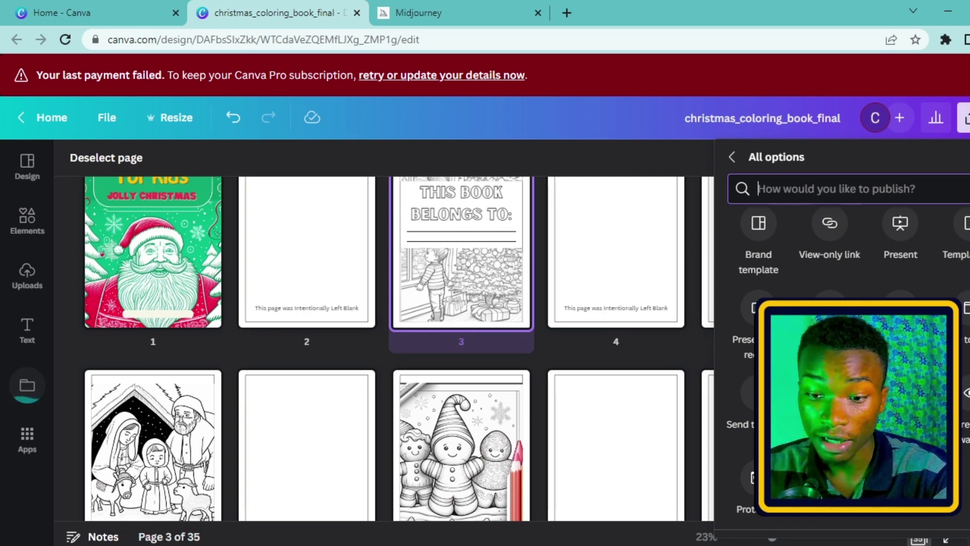
Reopen Heyzine Flipbooks via a 'hey' search and set the pages to 1–3, 5–10.
{"action": "type", "text": "hey"}
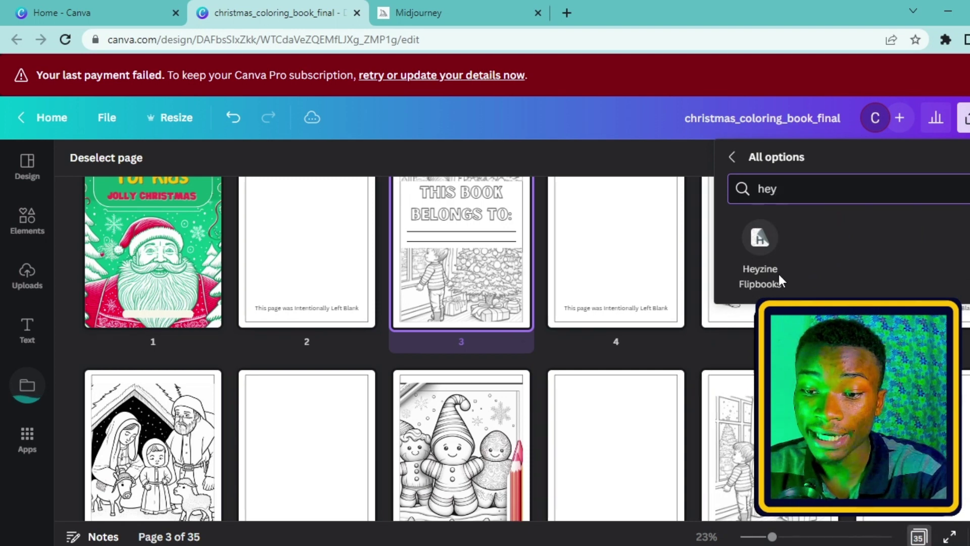
{"action": "left_click", "coordinate": [760, 250]}
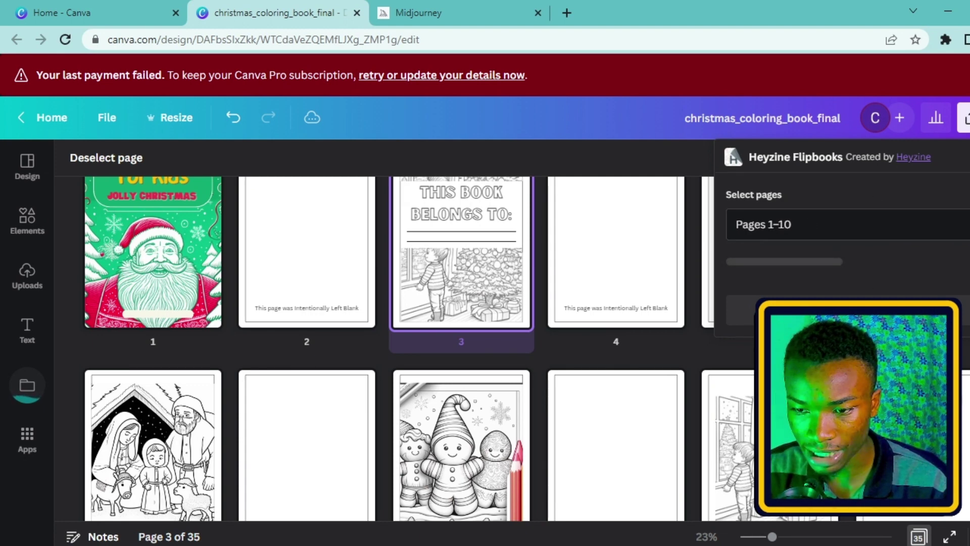
{"action": "left_click", "coordinate": [892, 224]}
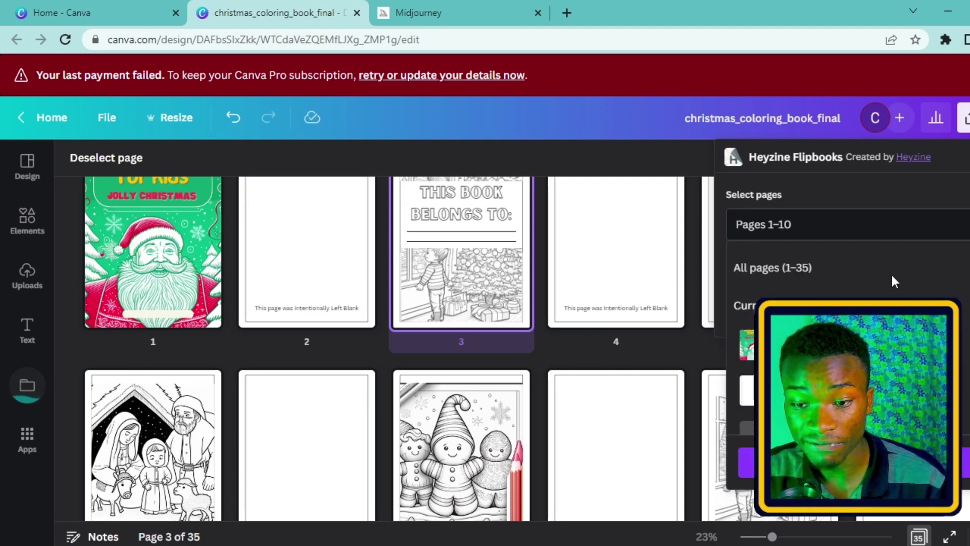
{"action": "scroll", "coordinate": [960, 399], "scroll_direction": "down", "scroll_amount": 2}
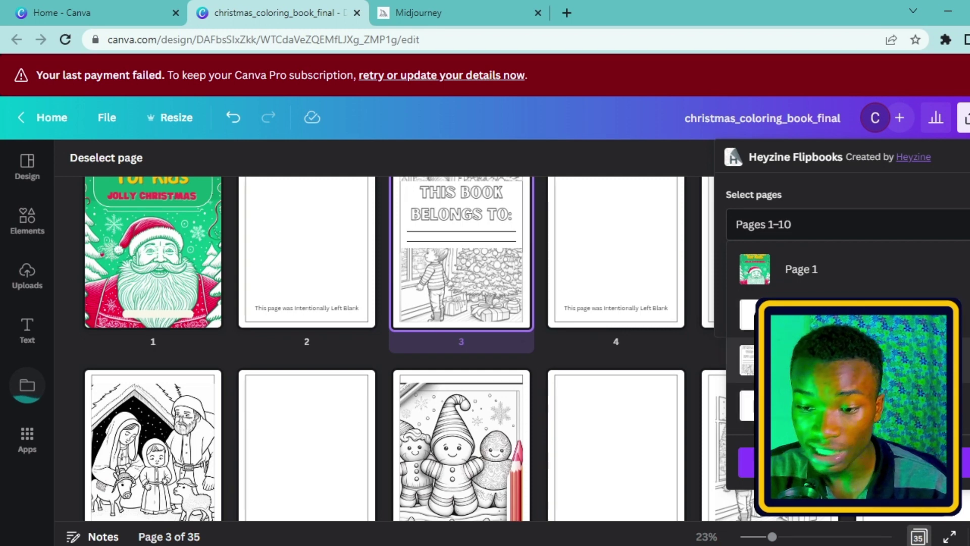
{"action": "key", "text": "Escape"}
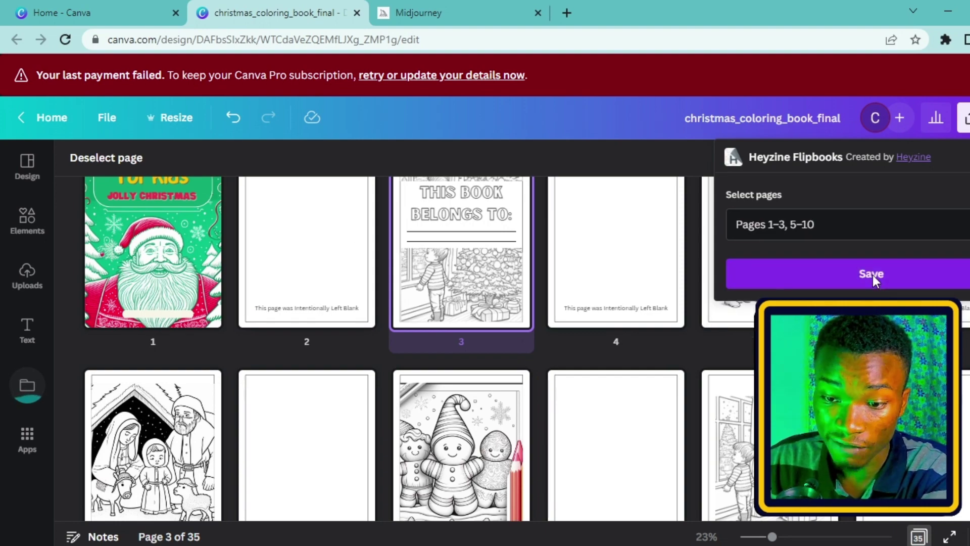
Save the selected pages to Heyzine Flipbooks and open the new flipbook in Heyzine.
{"action": "left_click", "coordinate": [872, 274]}
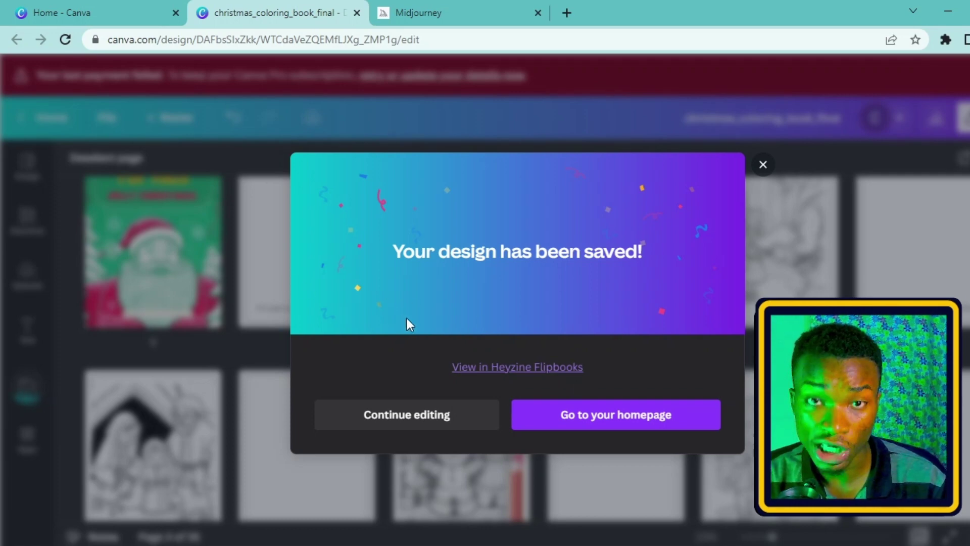
{"action": "left_click", "coordinate": [494, 373]}
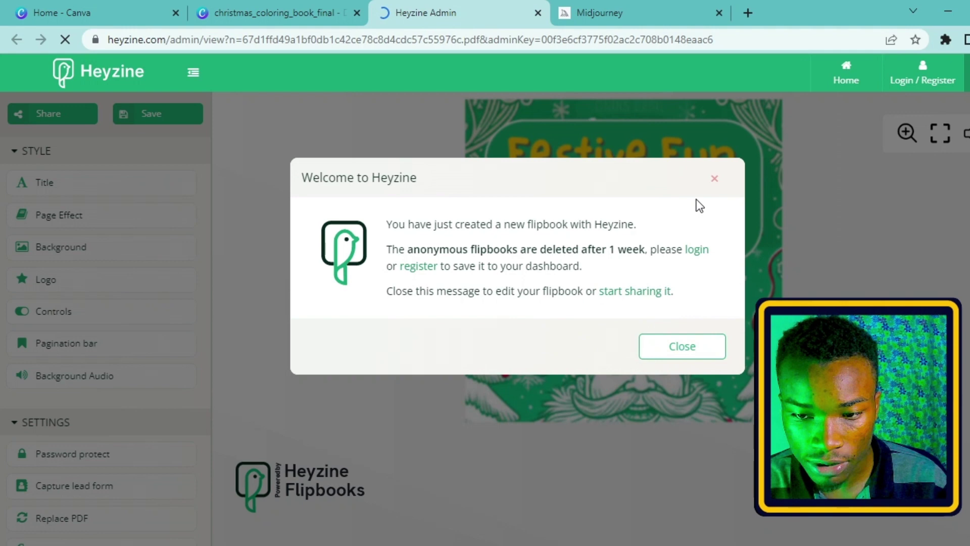
Dismiss the Heyzine welcome message and flip through the spreads to the gingerbread page.
{"action": "left_click", "coordinate": [716, 179]}
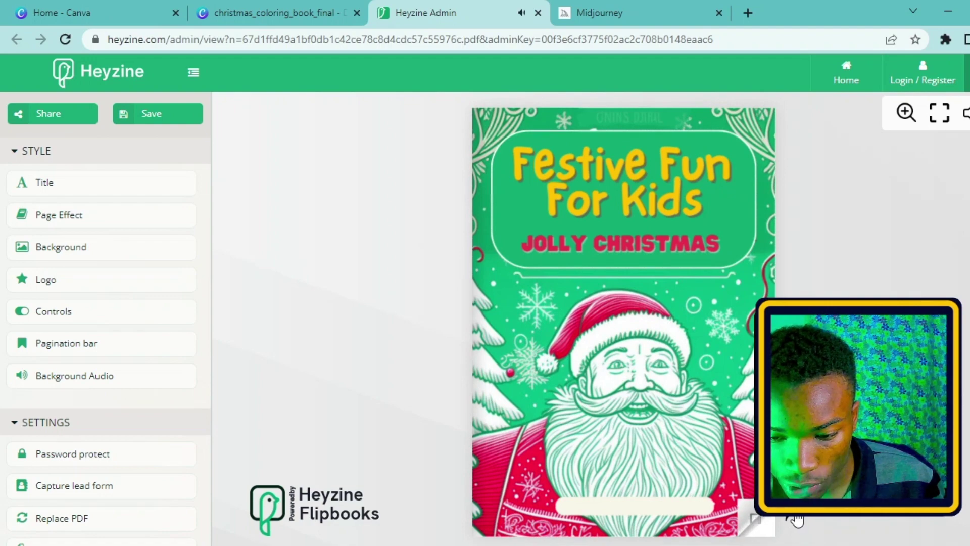
{"action": "left_click", "coordinate": [797, 519]}
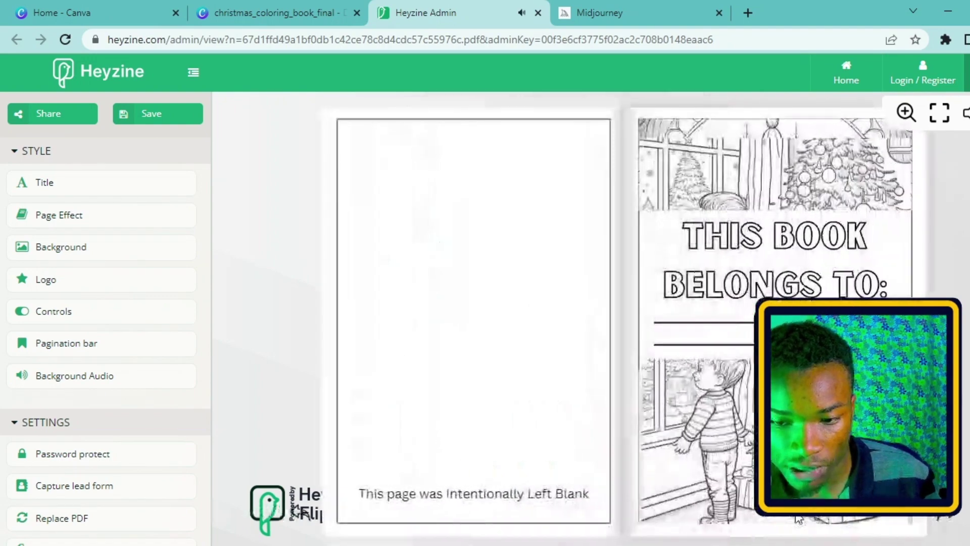
{"action": "left_click", "coordinate": [932, 521]}
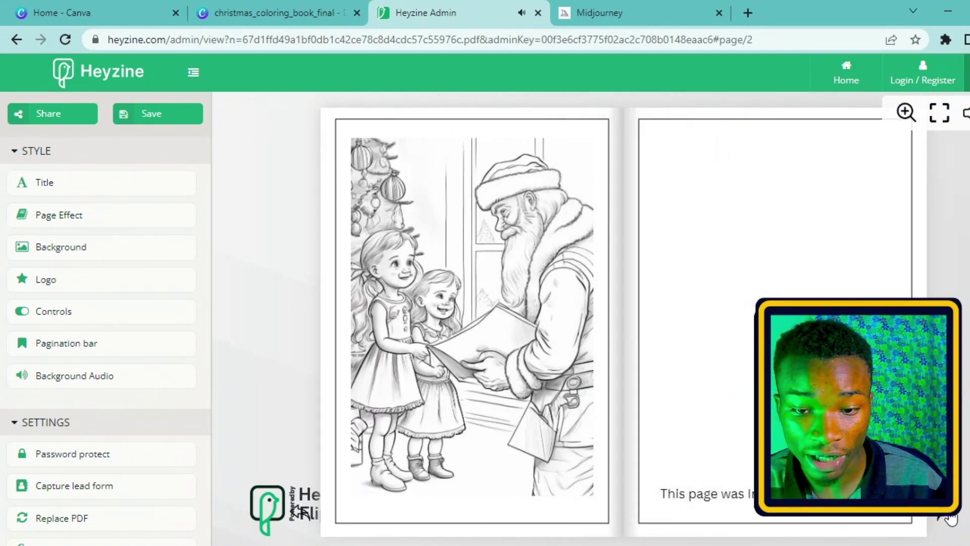
{"action": "left_click", "coordinate": [950, 518]}
{"action": "left_click", "coordinate": [951, 518]}
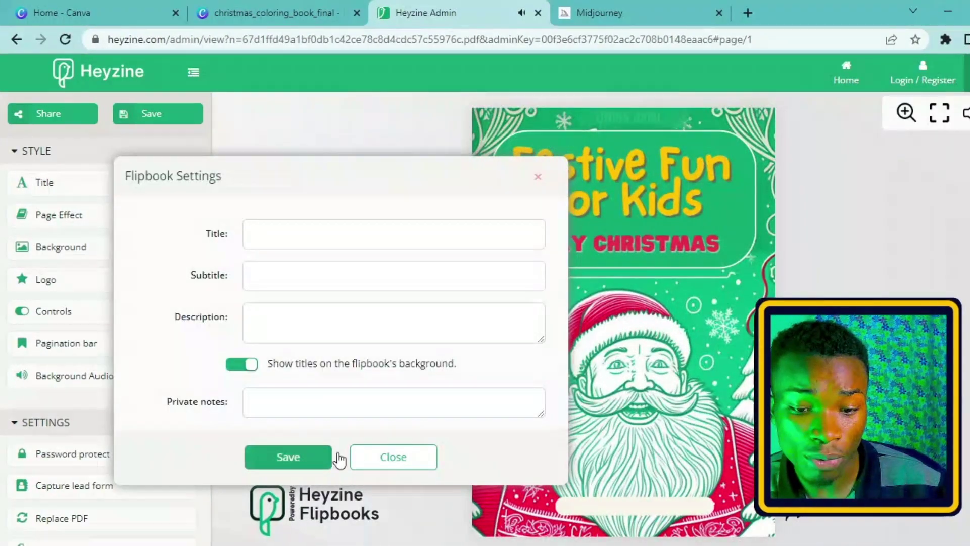
Change the page-turn effect from Magazine to Album and test it up to the gingerbread page.
{"action": "left_click", "coordinate": [401, 454]}
{"action": "left_click", "coordinate": [96, 215]}
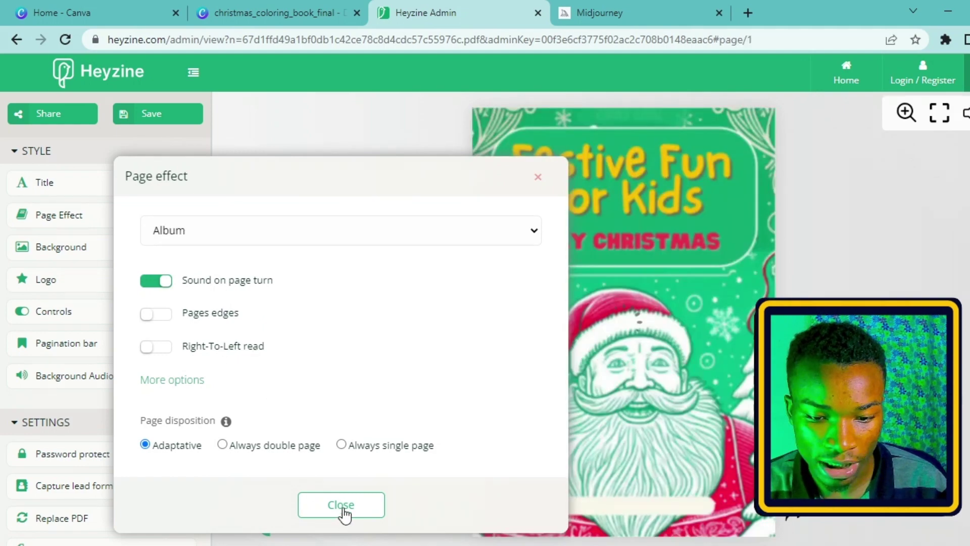
{"action": "left_click", "coordinate": [341, 504]}
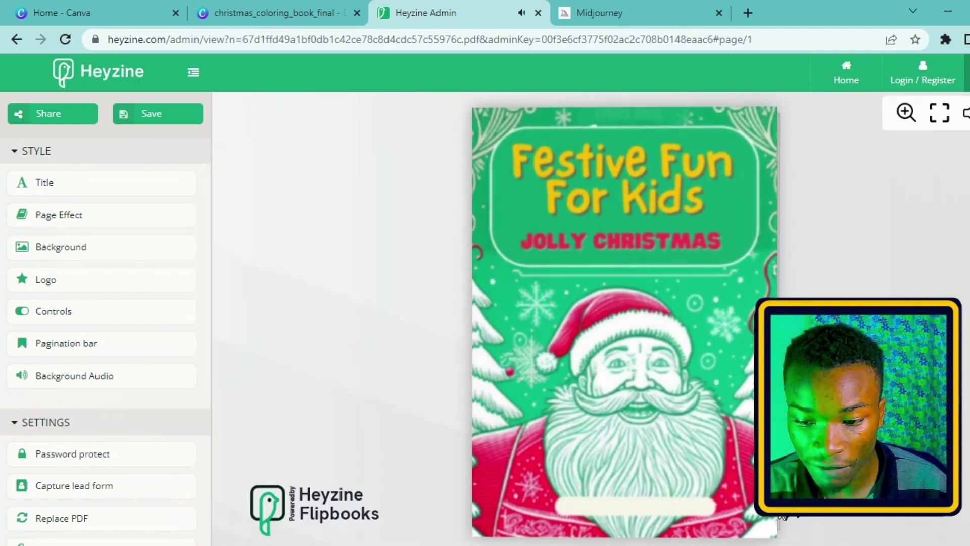
{"action": "left_click", "coordinate": [687, 425]}
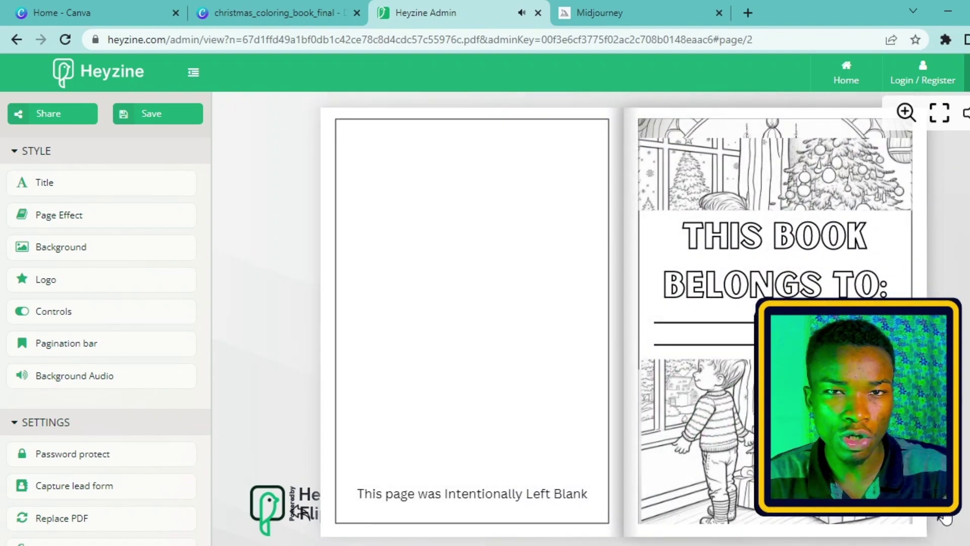
{"action": "left_click", "coordinate": [944, 519]}
{"action": "left_click", "coordinate": [945, 519]}
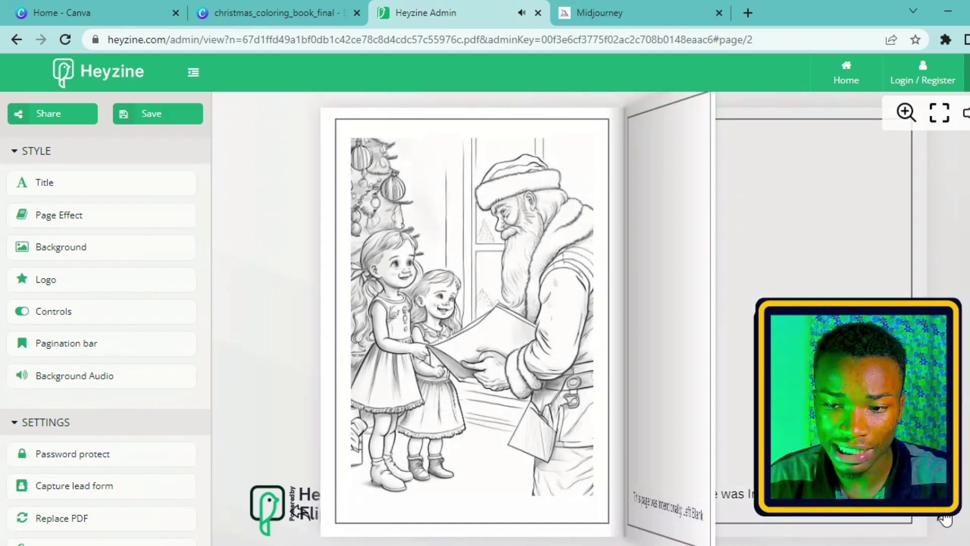
{"action": "left_click", "coordinate": [945, 519]}
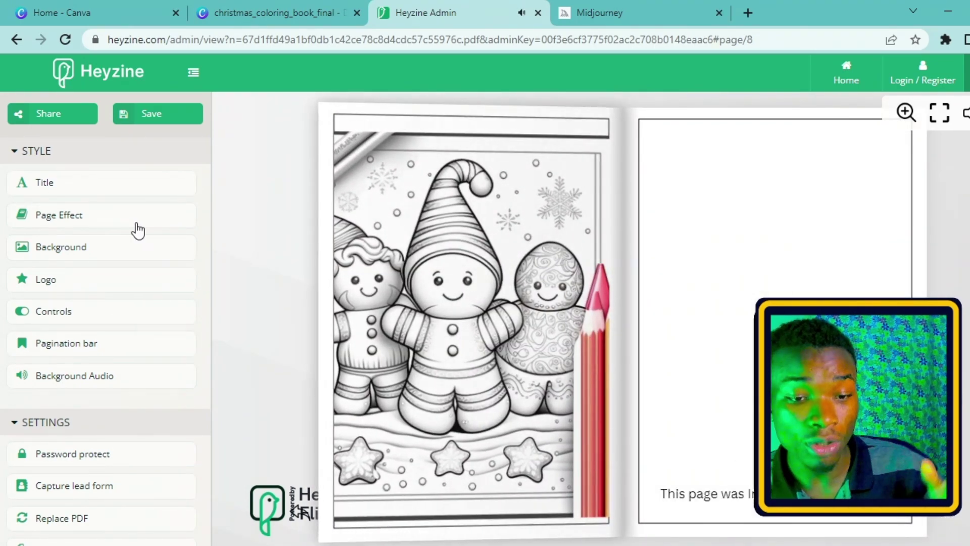
Apply the dark-red gradient background, preview up to the nativity spread, and save the flipbook.
{"action": "left_click", "coordinate": [95, 249]}
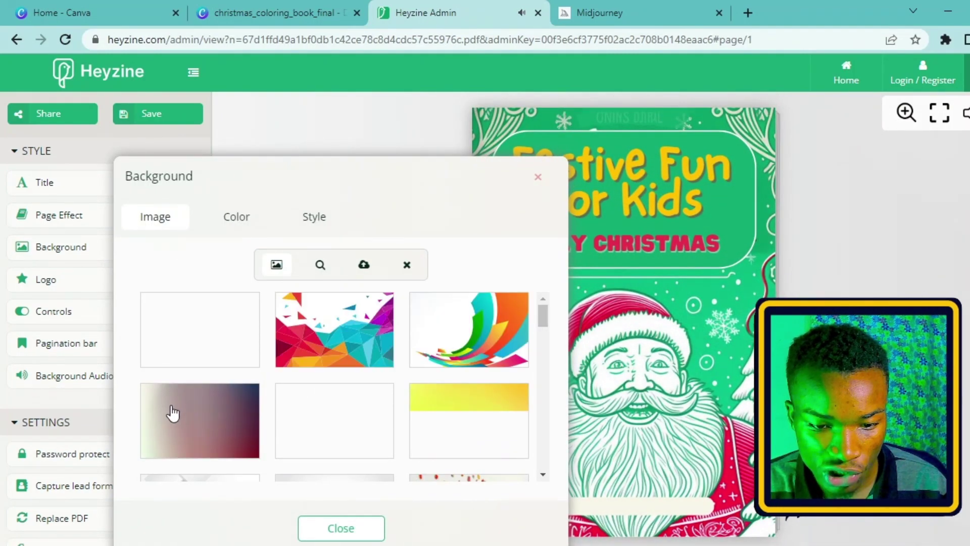
{"action": "left_click", "coordinate": [238, 409]}
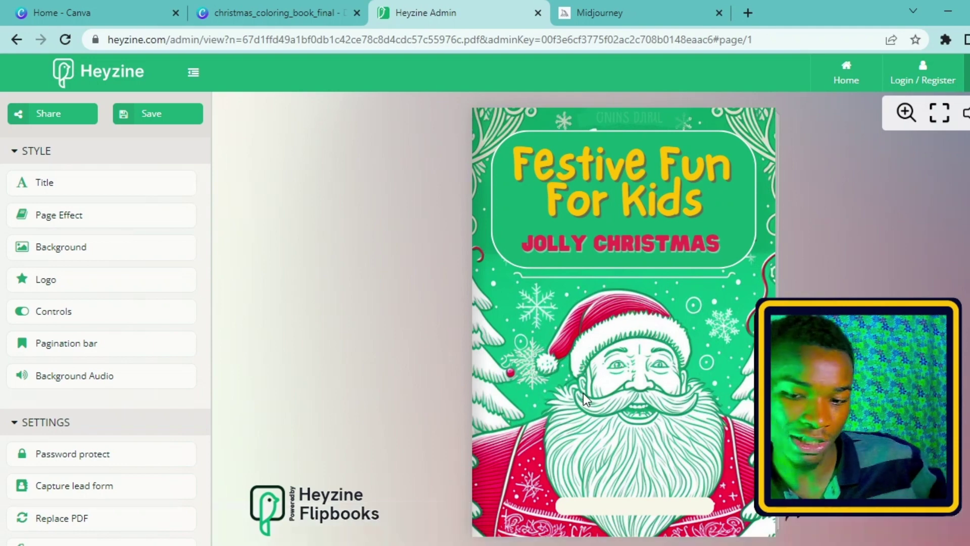
{"action": "left_click", "coordinate": [801, 520]}
{"action": "left_click", "coordinate": [942, 530]}
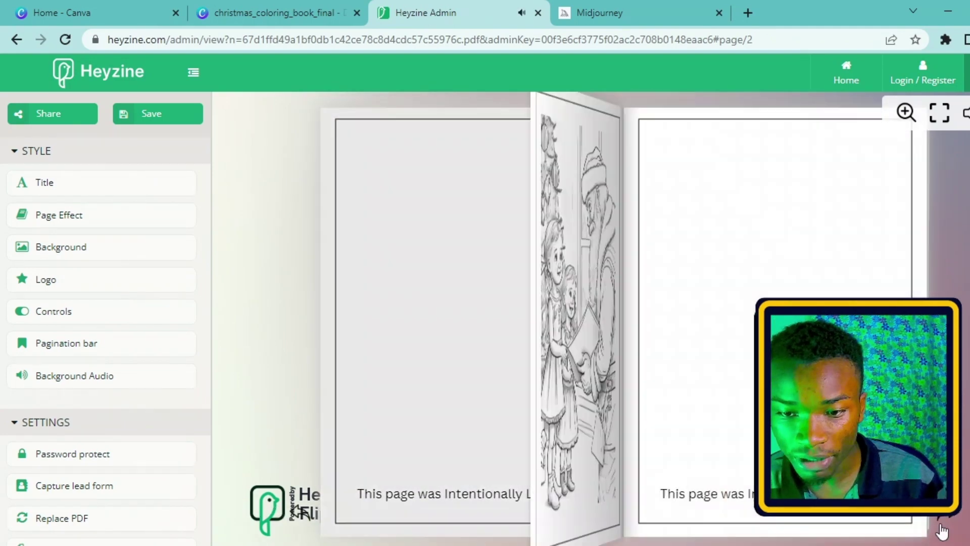
{"action": "left_click", "coordinate": [942, 530]}
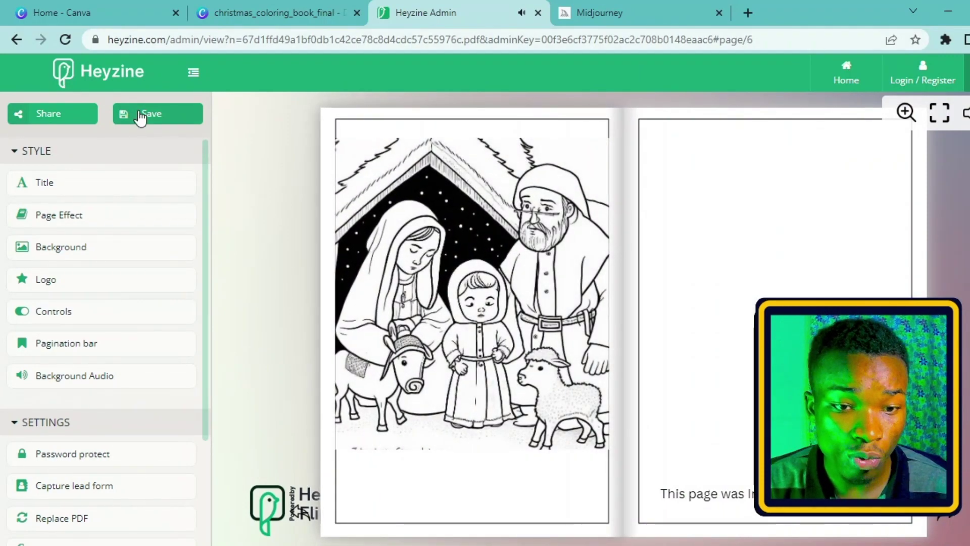
{"action": "left_click", "coordinate": [140, 115]}
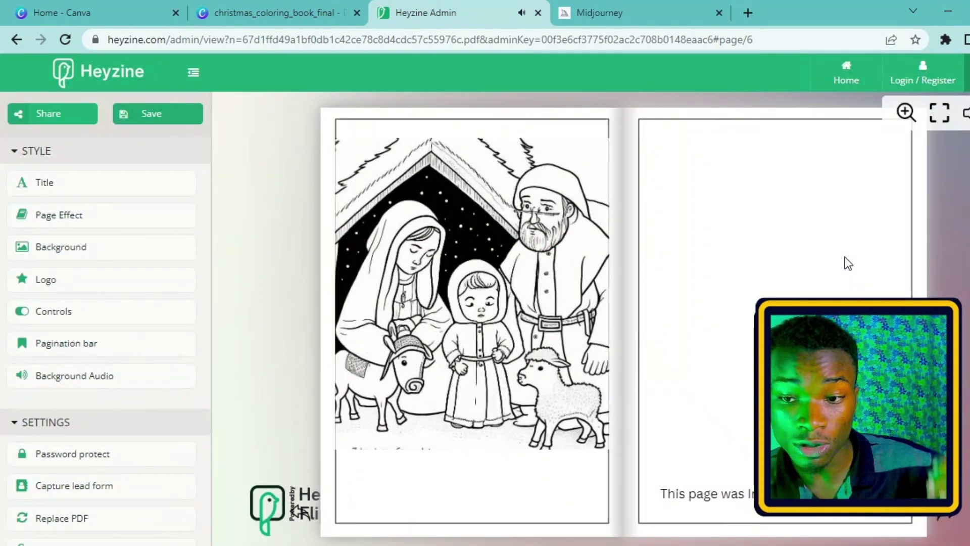
Briefly open the interactive areas editor, then open Share to show the flipbook's reader link.
{"action": "scroll", "coordinate": [195, 252], "scroll_direction": "down", "scroll_amount": 5}
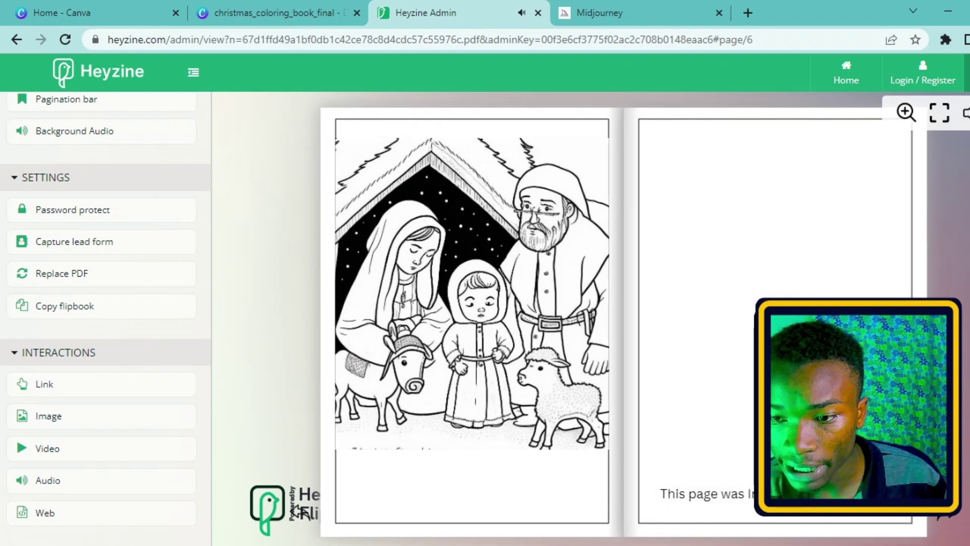
{"action": "left_click", "coordinate": [81, 384]}
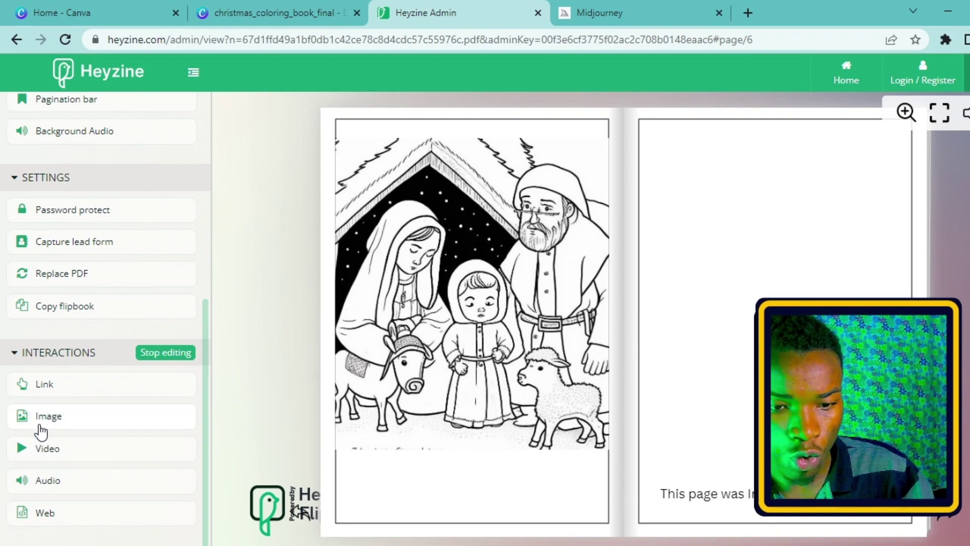
{"action": "scroll", "coordinate": [41, 429], "scroll_direction": "up", "scroll_amount": 5}
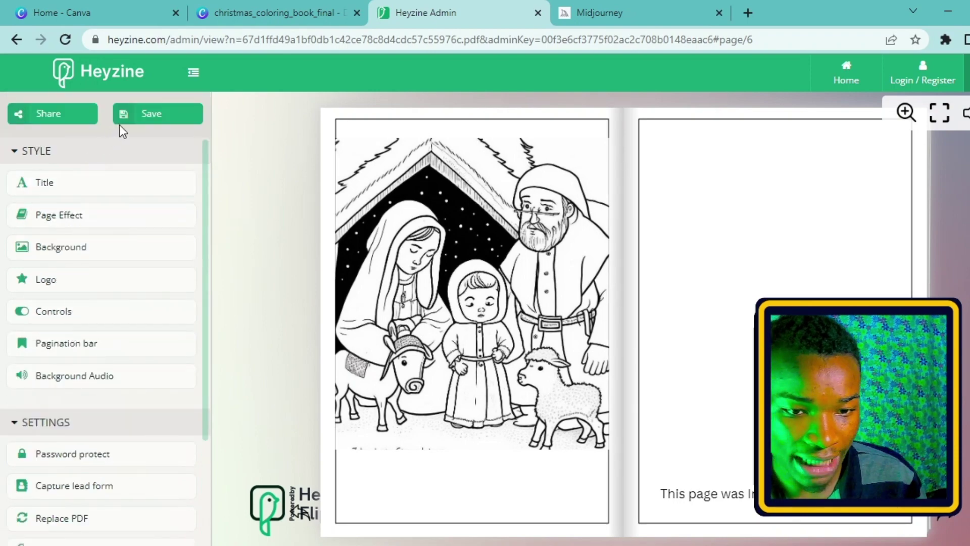
{"action": "left_click", "coordinate": [46, 116]}
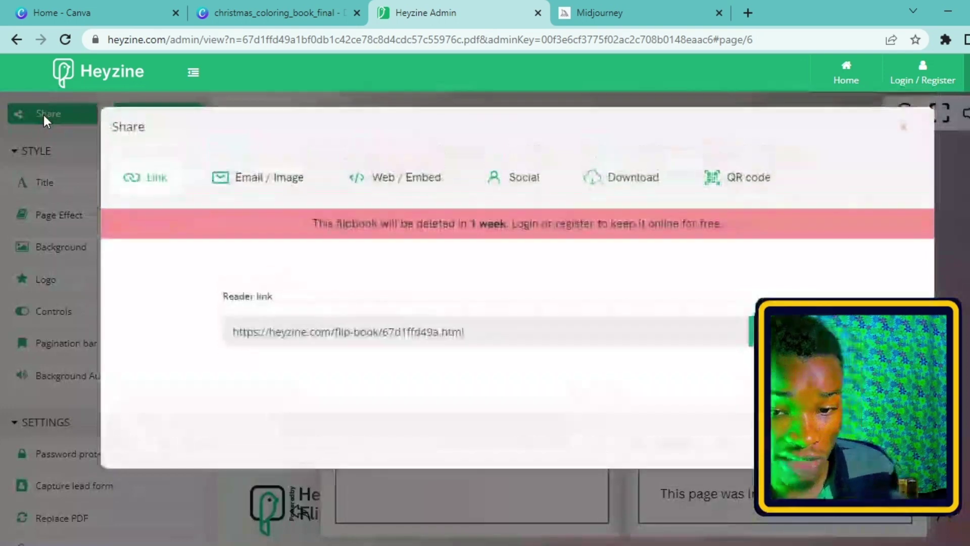